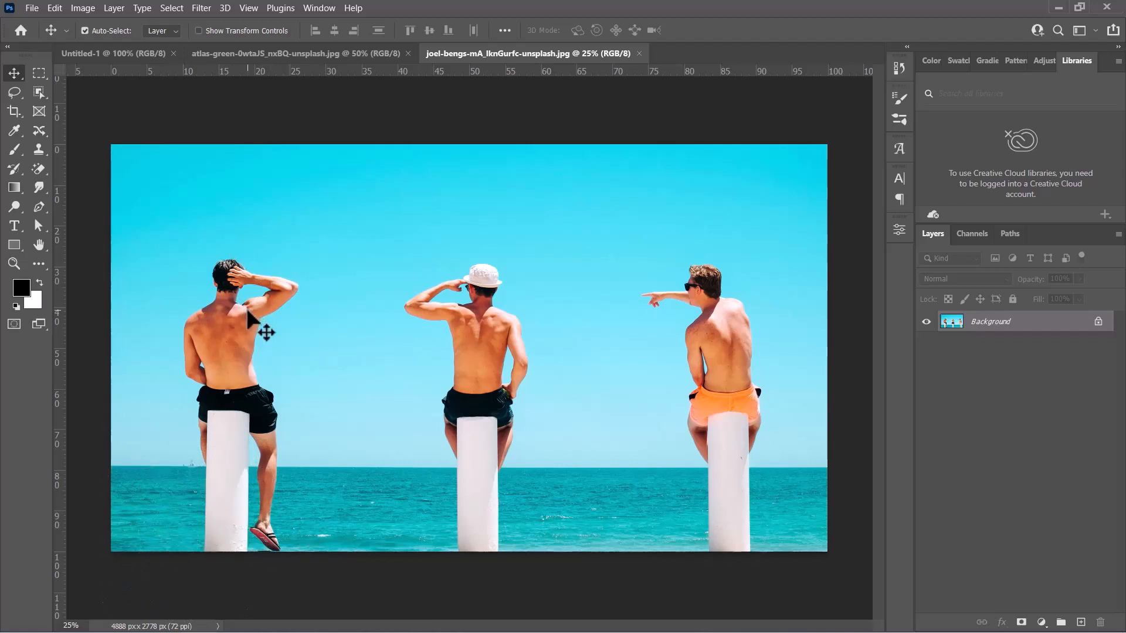
Outline the leftmost man and his white post with a freehand Lasso selection reaching the image's lower edge
{"action": "left_click", "coordinate": [14, 94]}
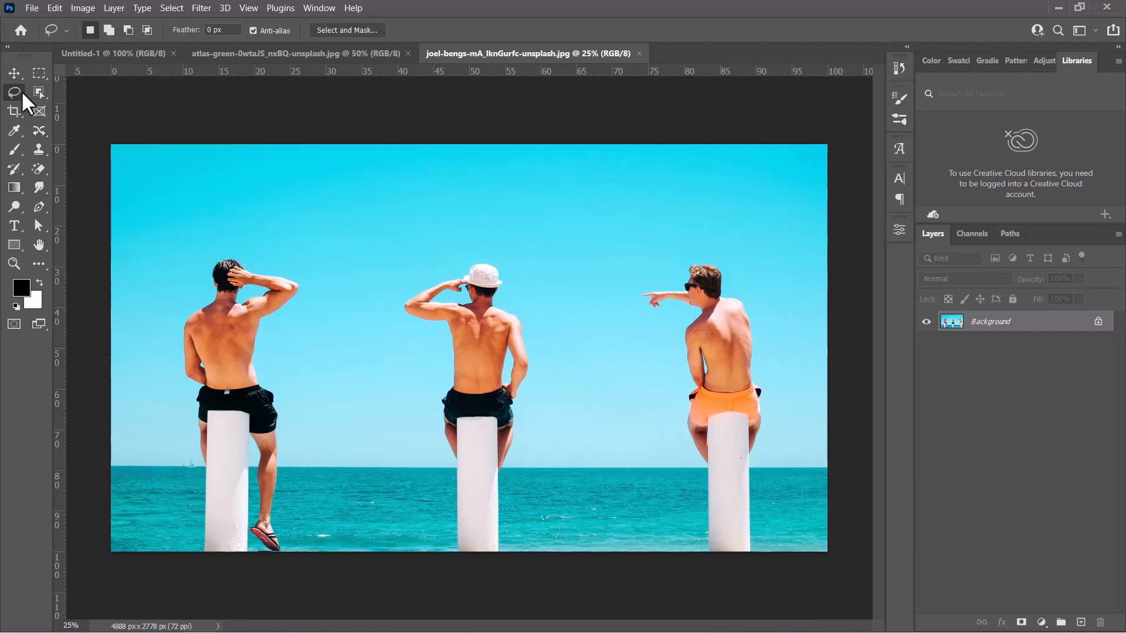
{"action": "right_click", "coordinate": [15, 92]}
{"action": "left_click", "coordinate": [47, 94]}
{"action": "mouse_move", "coordinate": [162, 375]}
{"action": "left_mouse_down"}
{"action": "mouse_move", "coordinate": [170, 285]}
{"action": "mouse_move", "coordinate": [193, 261]}
{"action": "left_mouse_up"}
{"action": "mouse_move", "coordinate": [267, 251]}
{"action": "left_mouse_down"}
{"action": "mouse_move", "coordinate": [310, 316]}
{"action": "mouse_move", "coordinate": [323, 558]}
{"action": "mouse_move", "coordinate": [249, 578]}
{"action": "mouse_move", "coordinate": [193, 565]}
{"action": "mouse_move", "coordinate": [173, 510]}
{"action": "mouse_move", "coordinate": [163, 384]}
{"action": "left_mouse_up"}
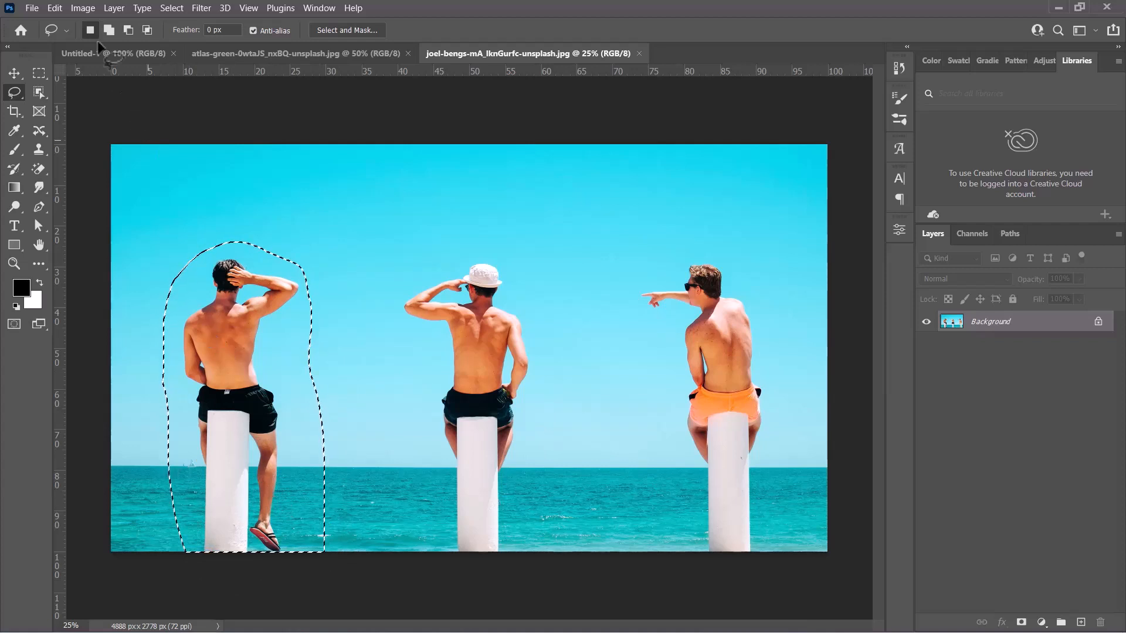
Fill the selection around the leftmost man with Content-Aware contents, keeping Color Adaptation on, Normal mode and 100% opacity
{"action": "left_click", "coordinate": [57, 6]}
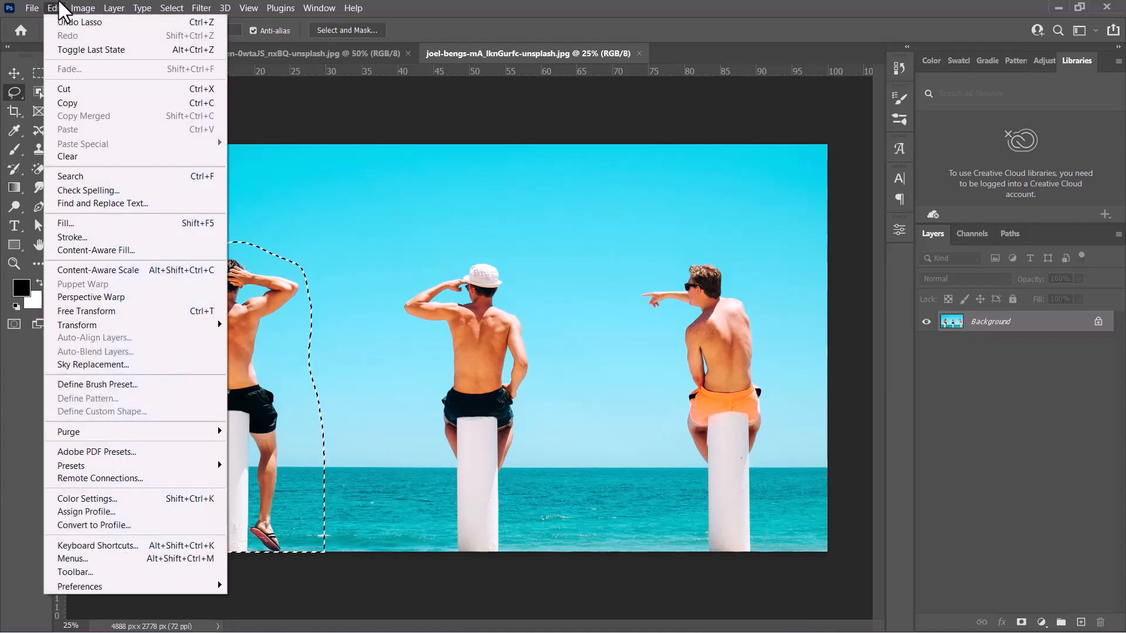
{"action": "left_click", "coordinate": [53, 223]}
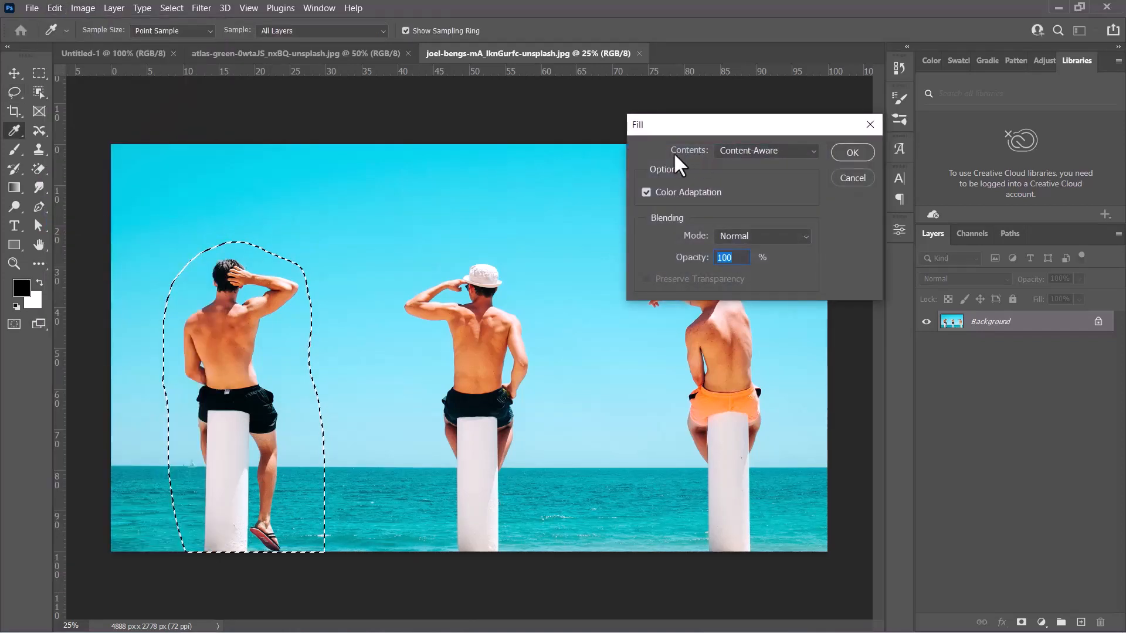
{"action": "left_click", "coordinate": [764, 151]}
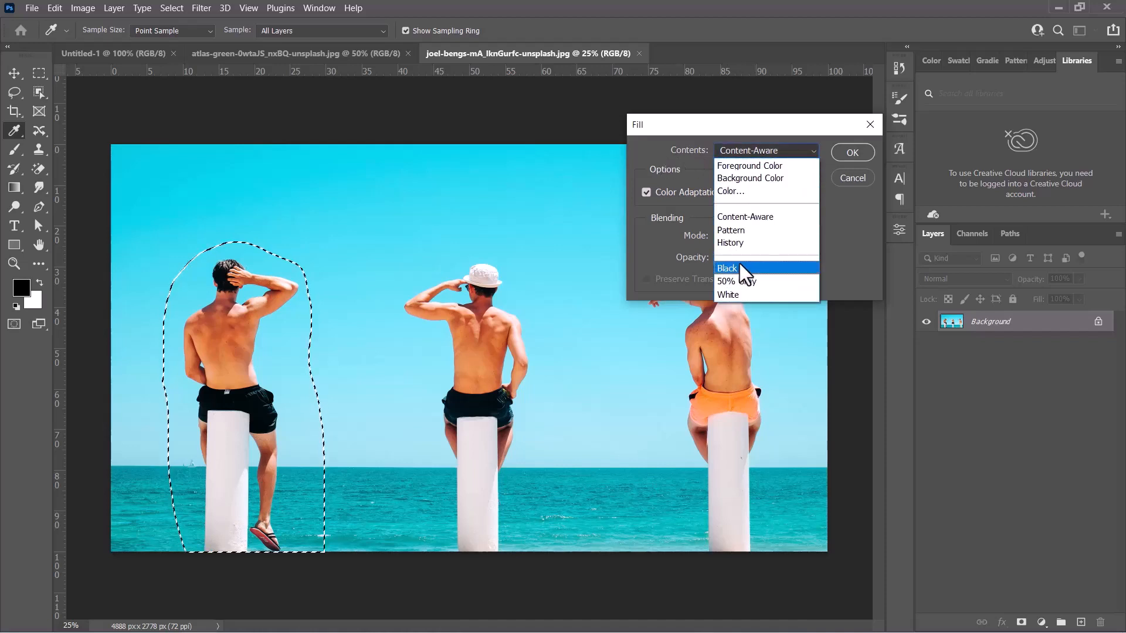
{"action": "left_click", "coordinate": [743, 217]}
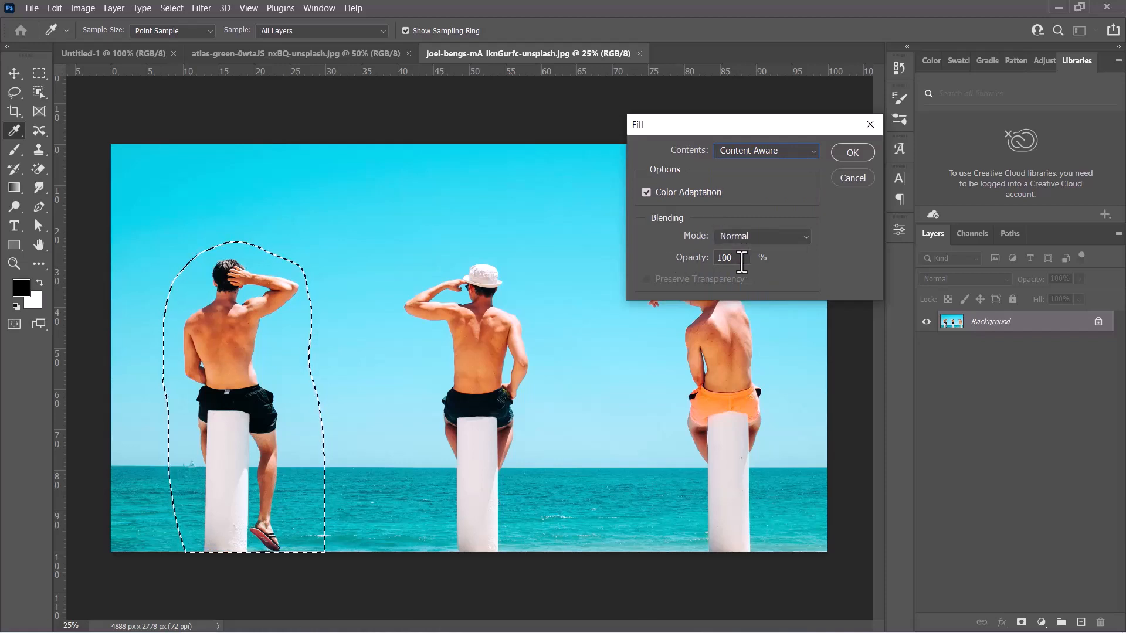
{"action": "left_click", "coordinate": [852, 152]}
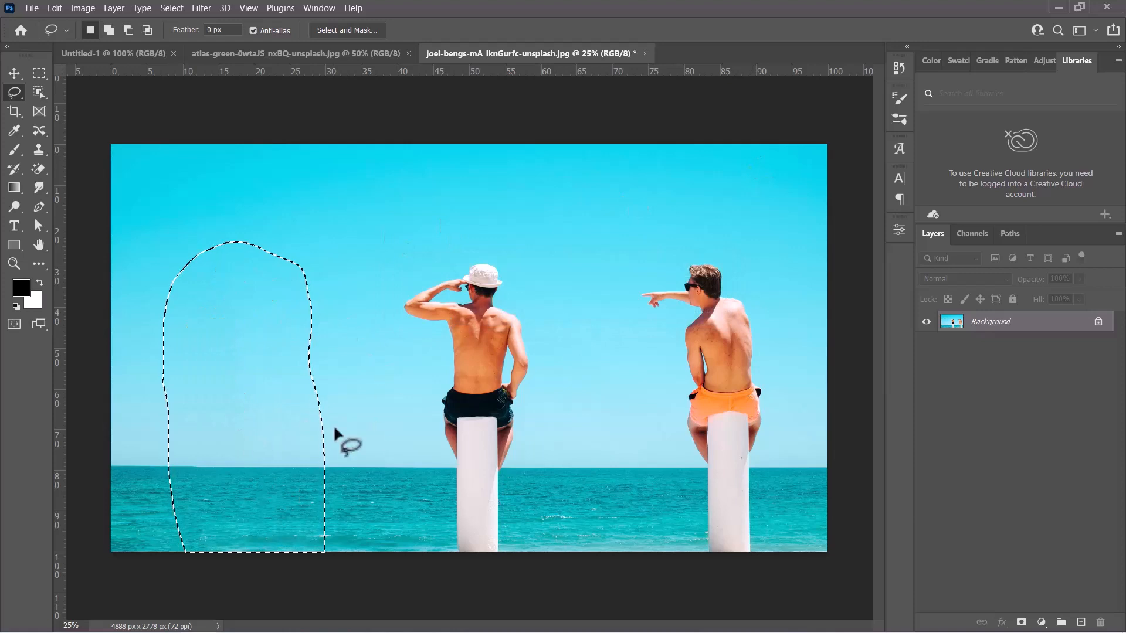
Undo the Content-Aware fill of the leftmost man and clear the selection
{"action": "key", "text": "ctrl+z"}
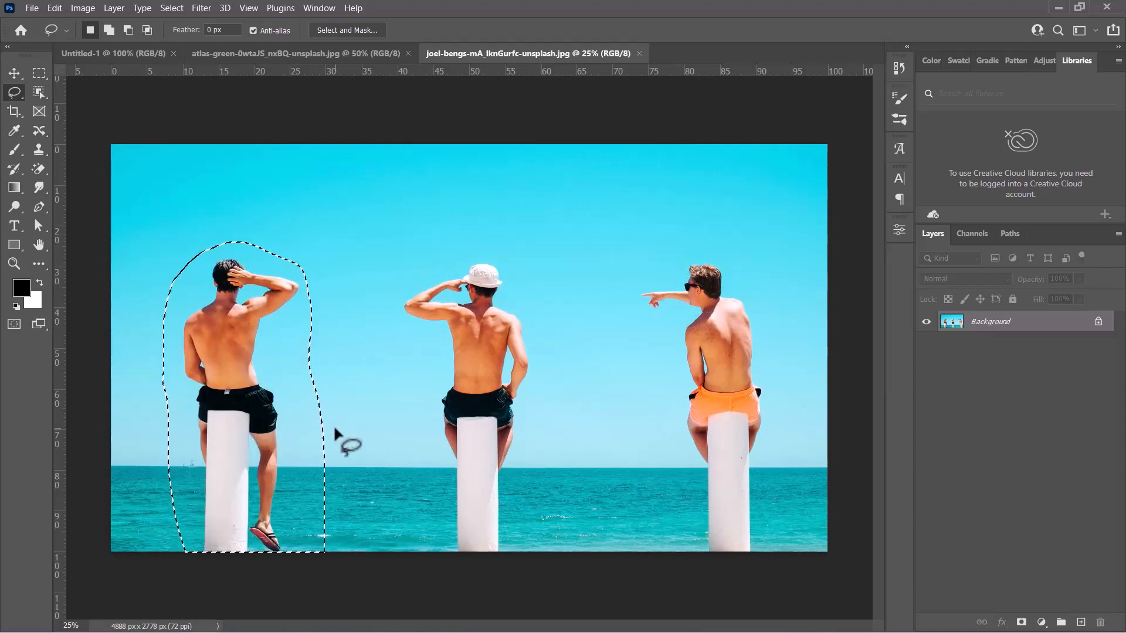
{"action": "key", "text": "ctrl+d"}
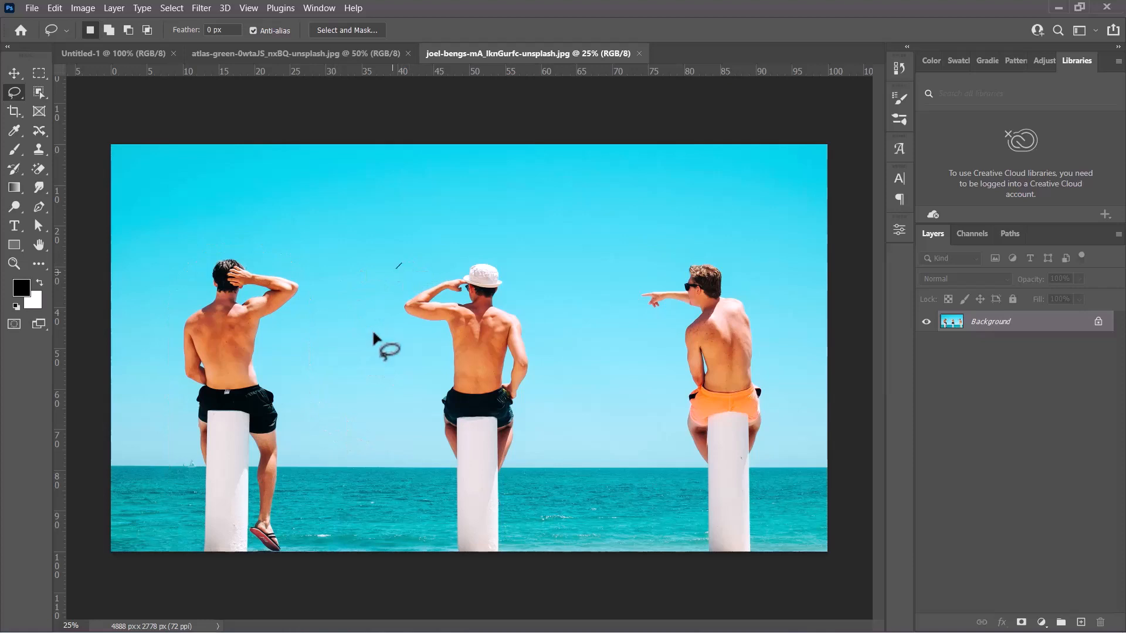
Lasso the man in the white hat with his post, try a Content-Aware fill on him, and revert it
{"action": "mouse_move", "coordinate": [373, 333]}
{"action": "left_mouse_down"}
{"action": "mouse_move", "coordinate": [371, 442]}
{"action": "mouse_move", "coordinate": [420, 555]}
{"action": "mouse_move", "coordinate": [527, 574]}
{"action": "mouse_move", "coordinate": [596, 429]}
{"action": "left_mouse_up"}
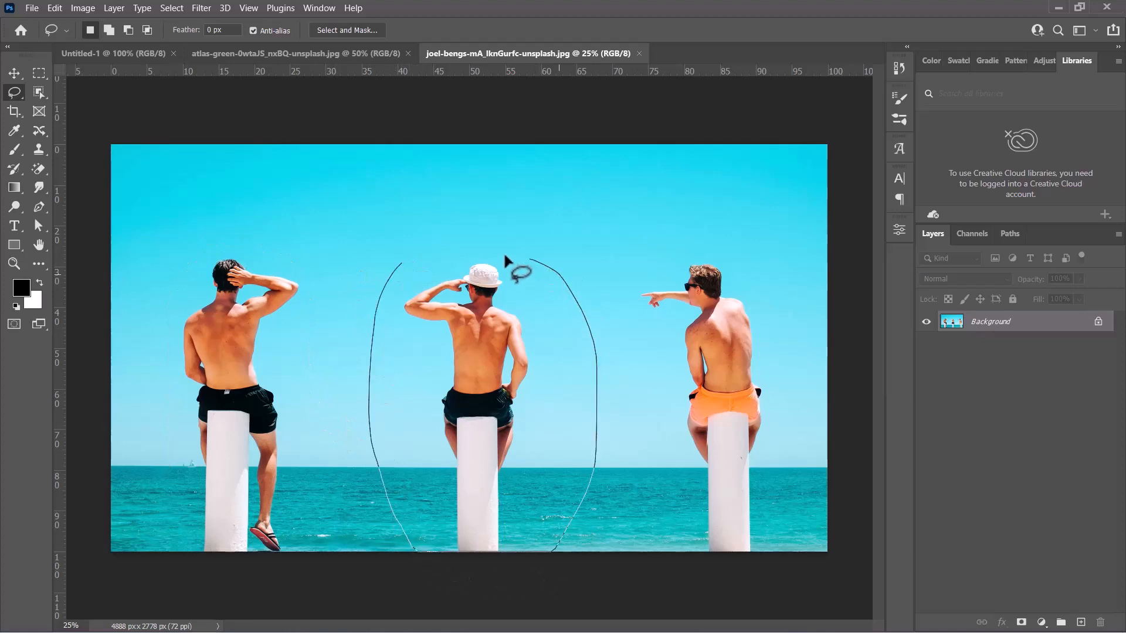
{"action": "left_click_drag", "start_coordinate": [503, 251], "coordinate": [417, 248]}
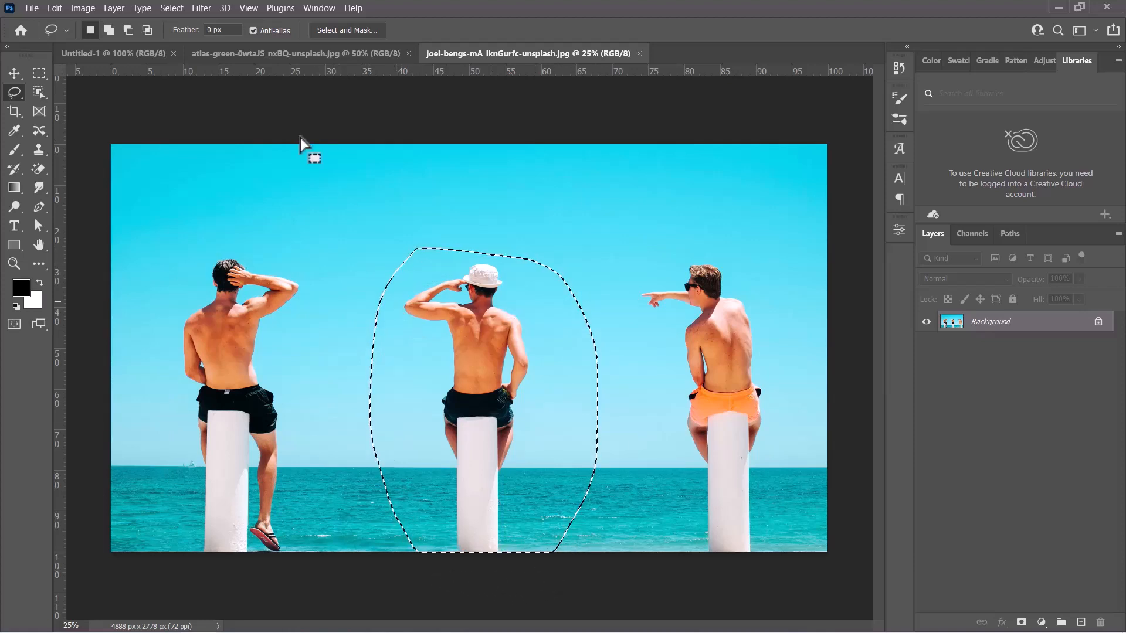
{"action": "right_click", "coordinate": [467, 326]}
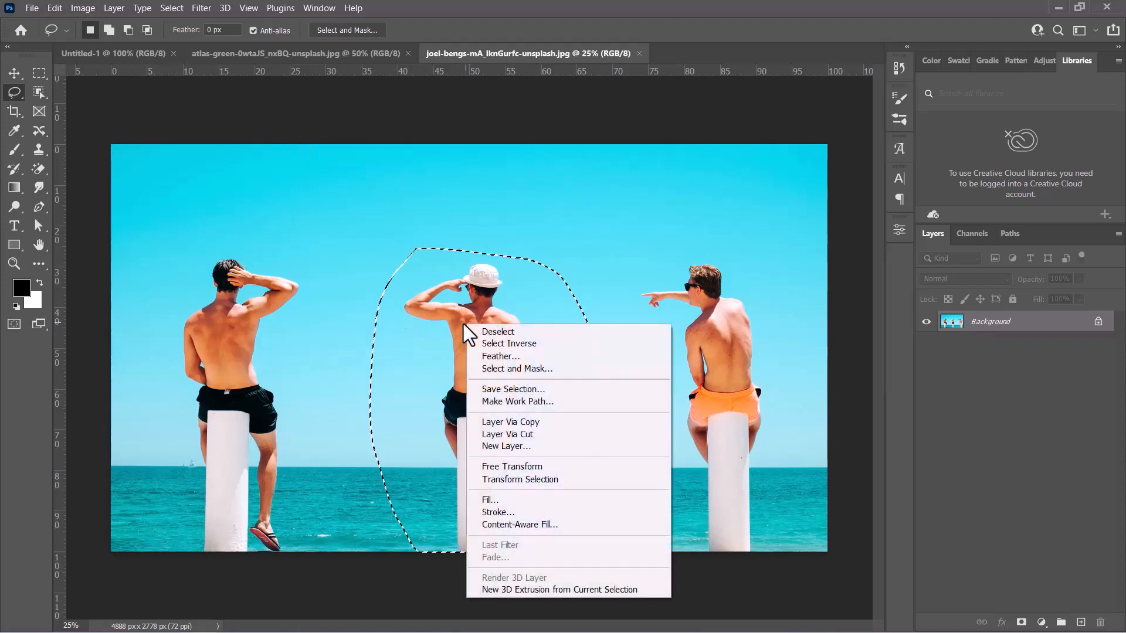
{"action": "left_click", "coordinate": [487, 499]}
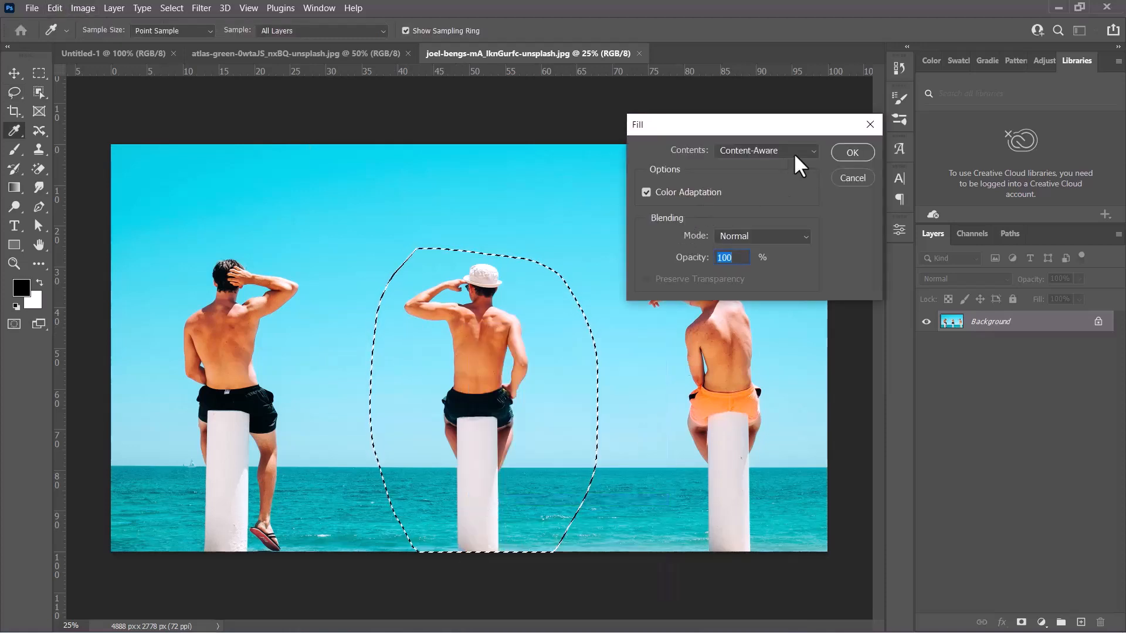
{"action": "left_click", "coordinate": [843, 151]}
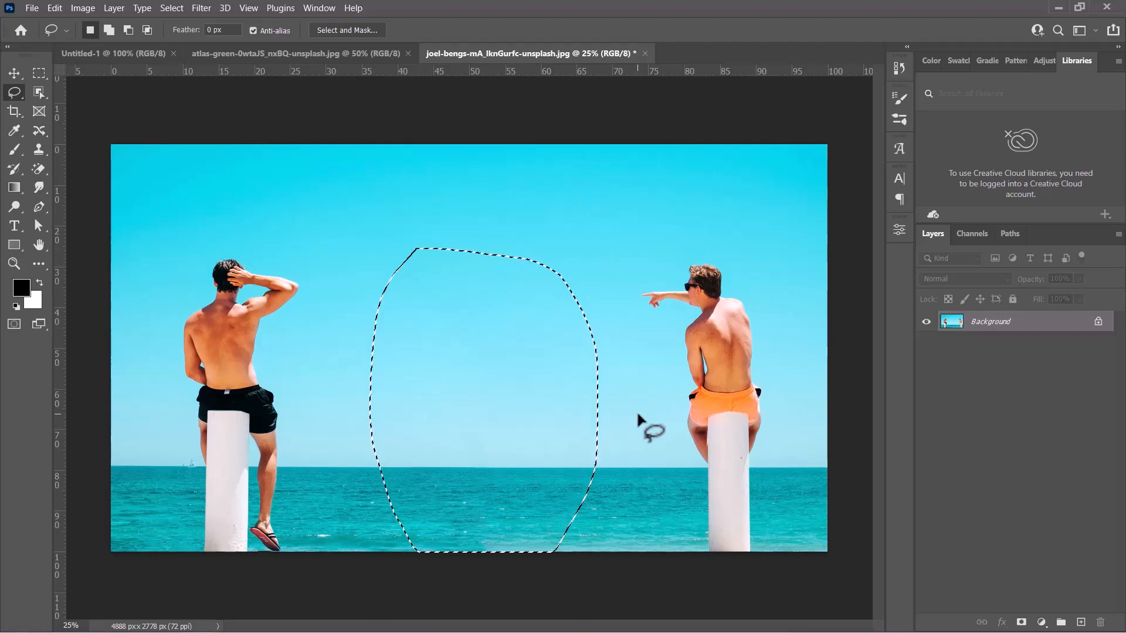
{"action": "key", "text": "ctrl+s"}
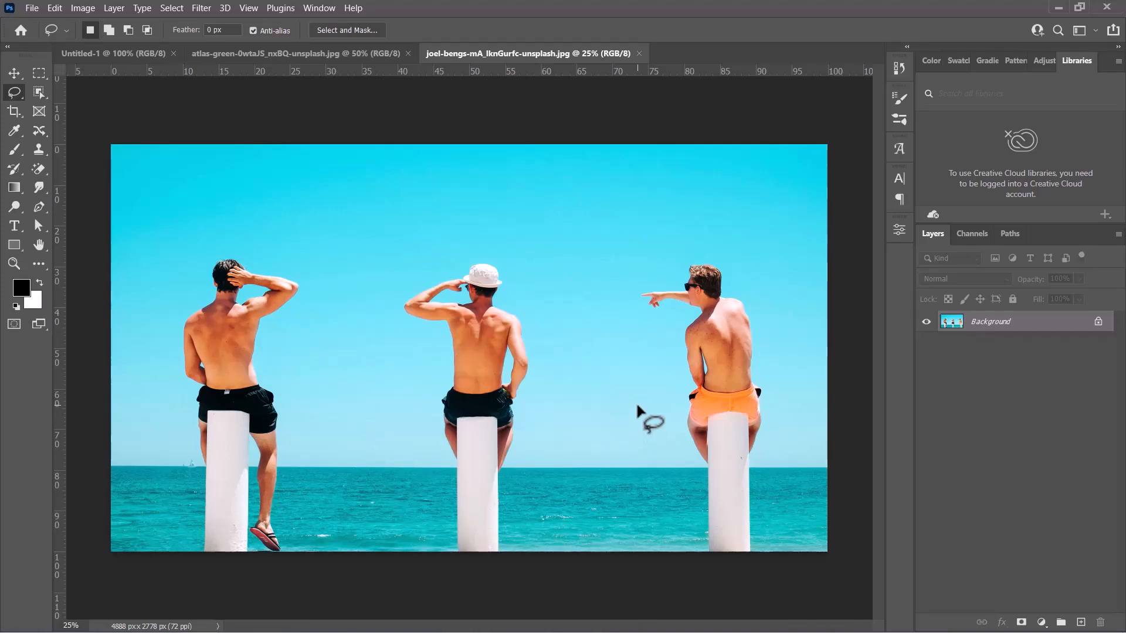
In the jumping-couple photo, shift the woman closer to the man's outstretched foot with the Content-Aware Move tool, and deselect
{"action": "left_click", "coordinate": [271, 53]}
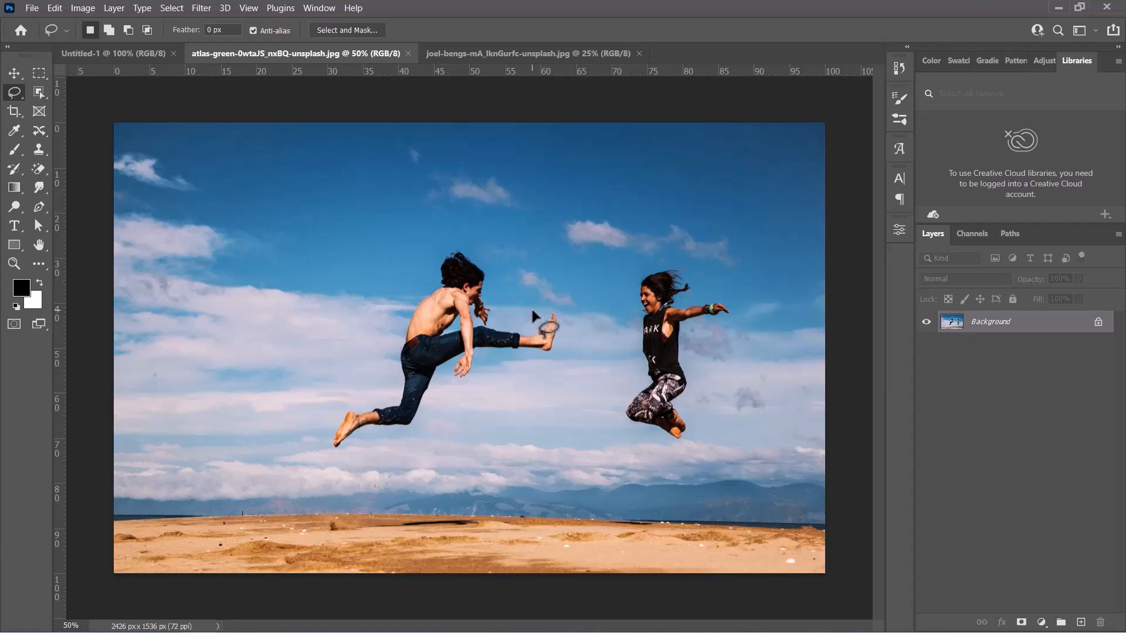
{"action": "left_click", "coordinate": [41, 122]}
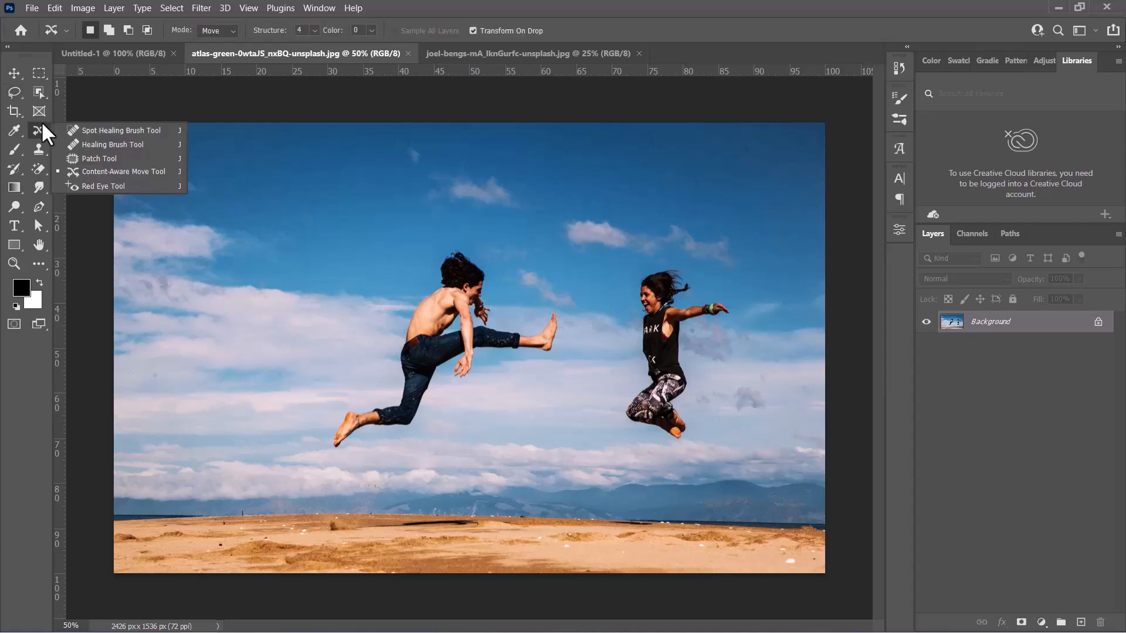
{"action": "left_click", "coordinate": [95, 169]}
{"action": "left_click_drag", "start_coordinate": [629, 268], "coordinate": [605, 444]}
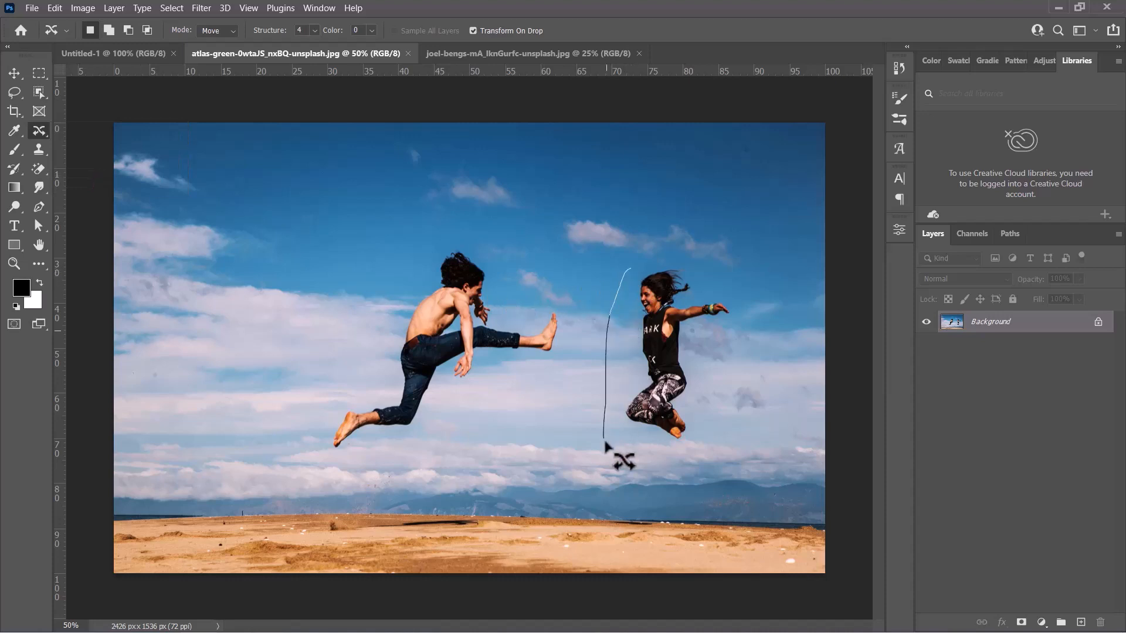
{"action": "mouse_move", "coordinate": [713, 374]}
{"action": "left_mouse_down"}
{"action": "mouse_move", "coordinate": [749, 299]}
{"action": "mouse_move", "coordinate": [726, 267]}
{"action": "mouse_move", "coordinate": [676, 256]}
{"action": "mouse_move", "coordinate": [630, 263]}
{"action": "mouse_move", "coordinate": [619, 270]}
{"action": "mouse_move", "coordinate": [610, 302]}
{"action": "left_mouse_up"}
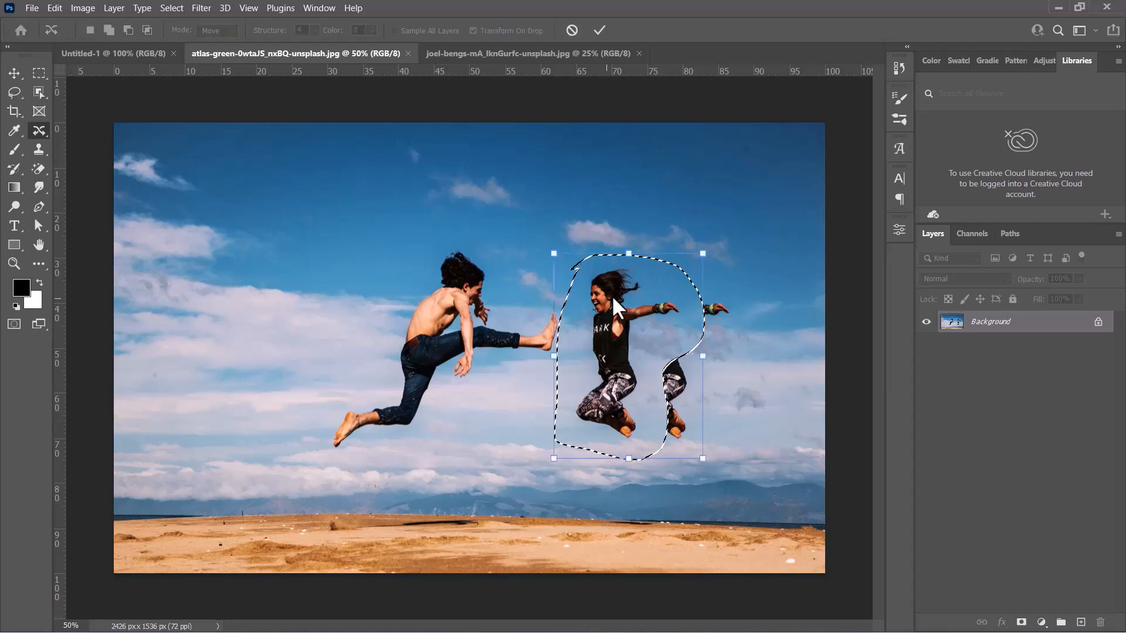
{"action": "left_click", "coordinate": [599, 30]}
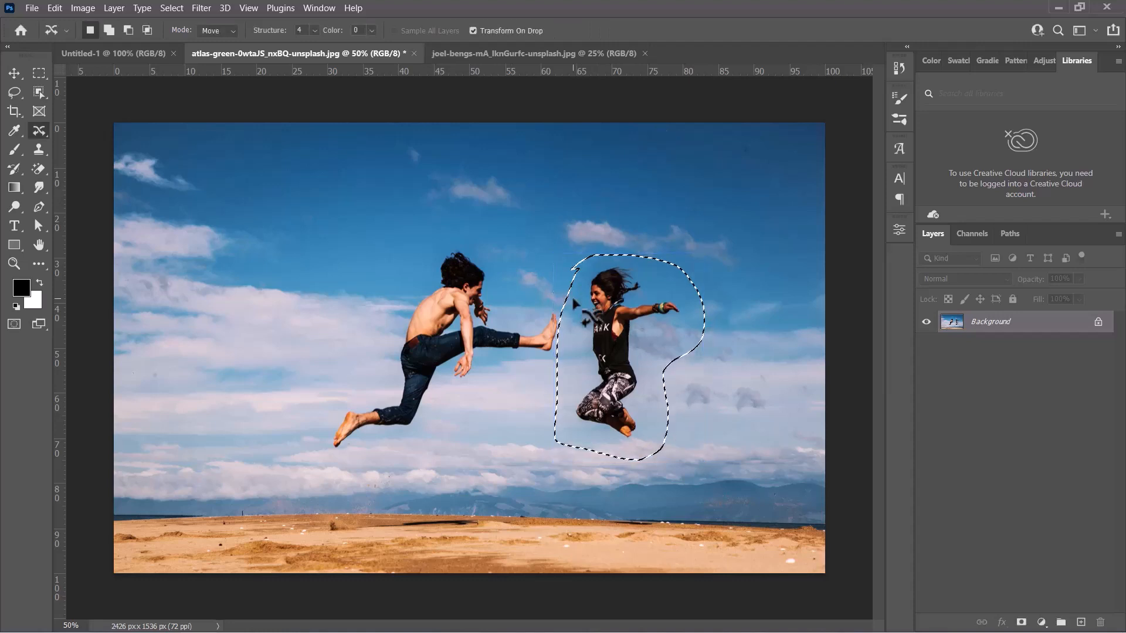
{"action": "key", "text": "ctrl+d"}
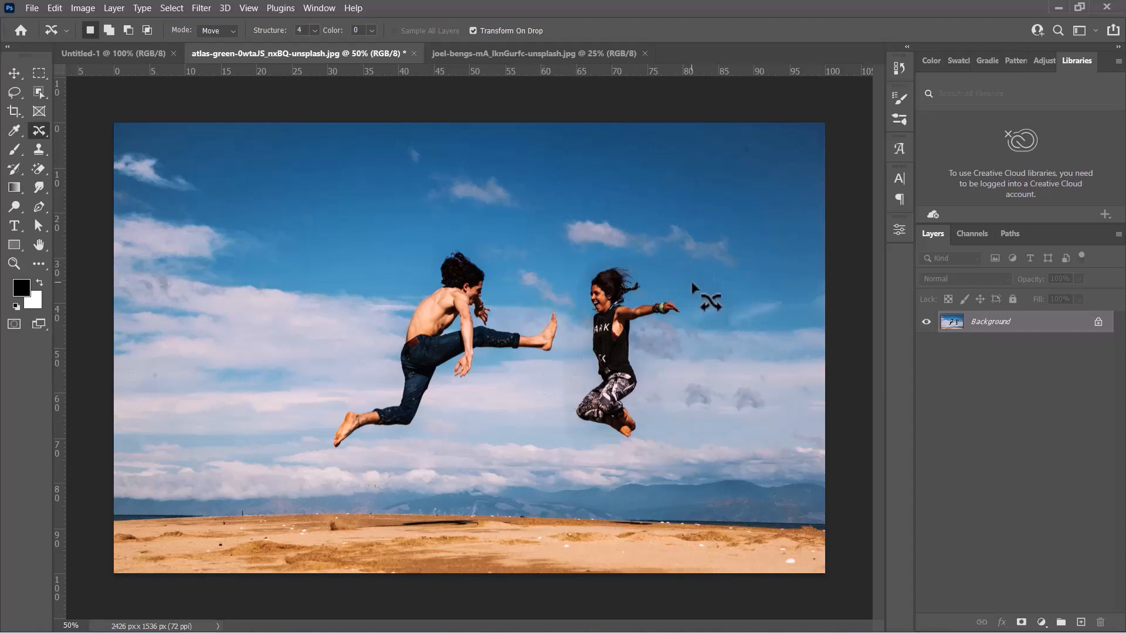
Brush over the sky just above and beyond the woman's outstretched hand with the Spot Healing Brush in Content-Aware type
{"action": "right_click", "coordinate": [39, 131]}
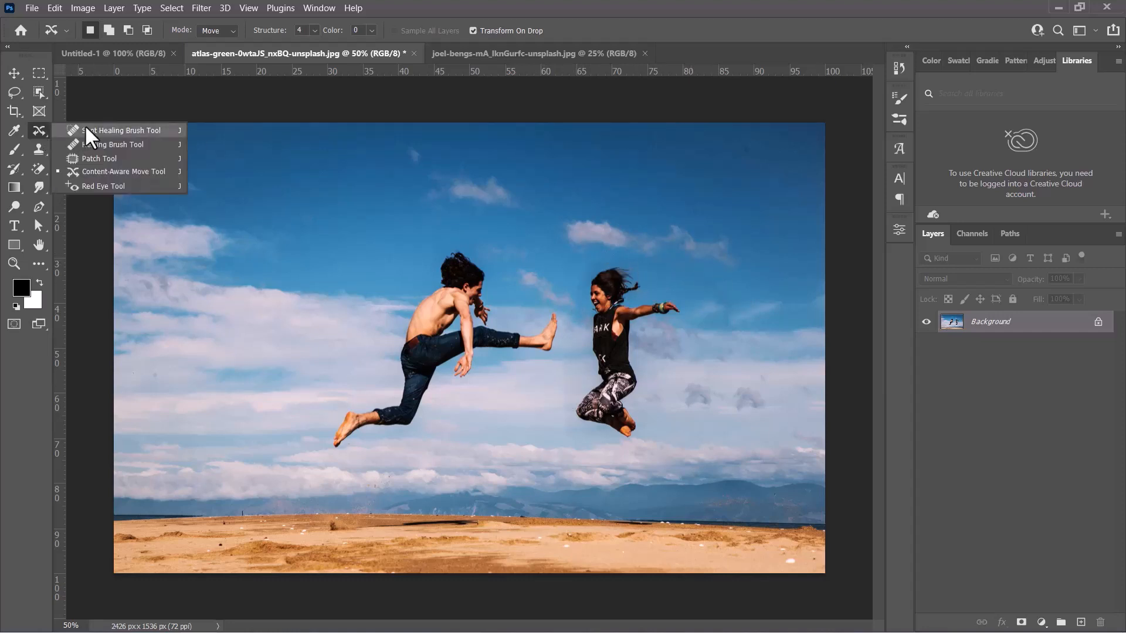
{"action": "left_click", "coordinate": [88, 131]}
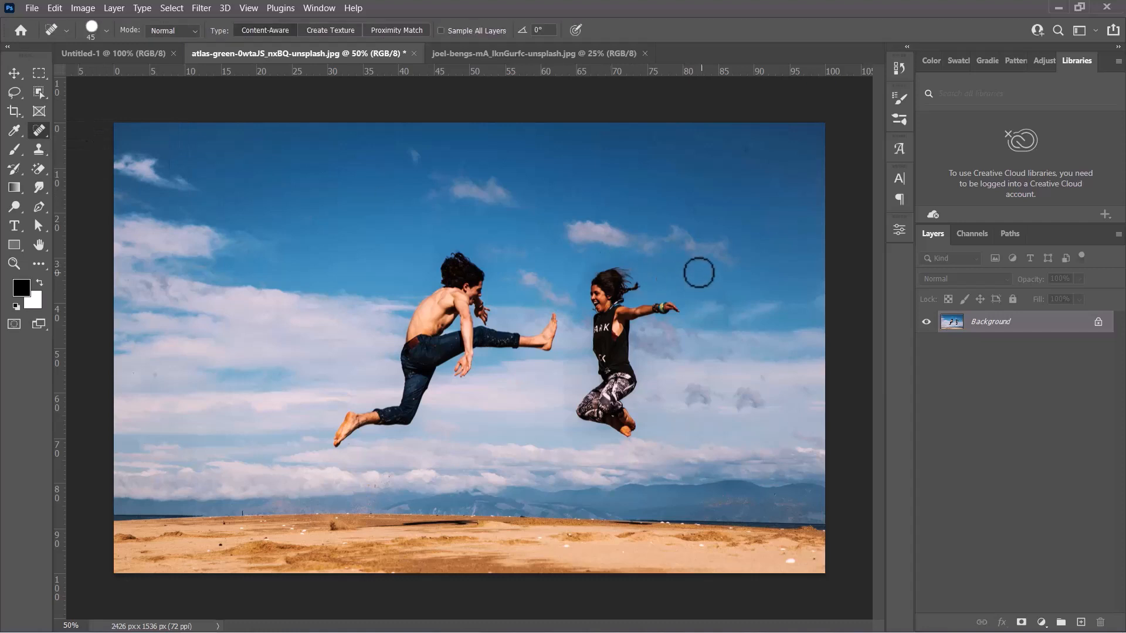
{"action": "left_click_drag", "start_coordinate": [699, 268], "coordinate": [720, 289]}
In the three-men beach photo, move the leftmost man and his post next to the middle man with Content-Aware Move, and deselect
{"action": "left_click", "coordinate": [487, 56]}
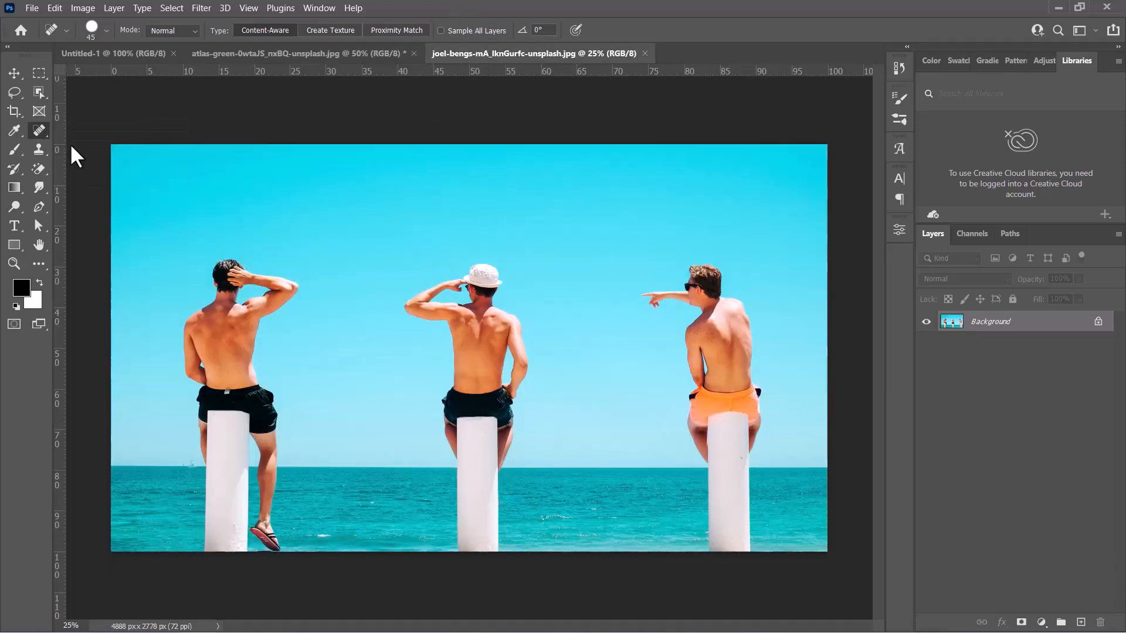
{"action": "right_click", "coordinate": [38, 127]}
{"action": "left_click", "coordinate": [96, 171]}
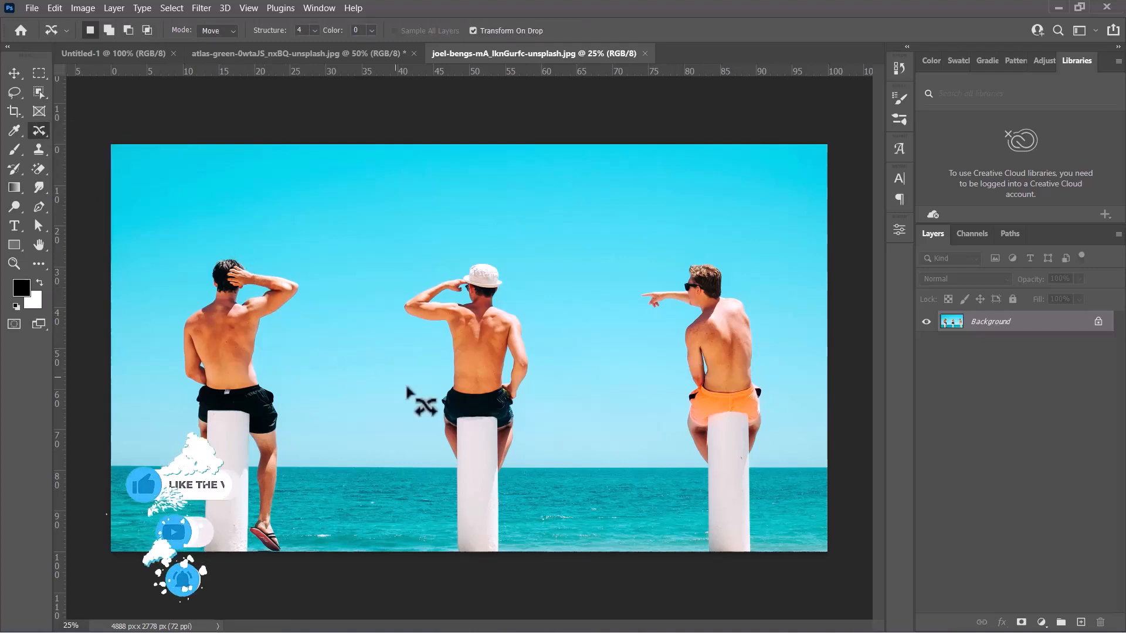
{"action": "mouse_move", "coordinate": [213, 240]}
{"action": "left_mouse_down"}
{"action": "mouse_move", "coordinate": [154, 466]}
{"action": "mouse_move", "coordinate": [288, 570]}
{"action": "mouse_move", "coordinate": [337, 473]}
{"action": "mouse_move", "coordinate": [337, 288]}
{"action": "mouse_move", "coordinate": [289, 244]}
{"action": "mouse_move", "coordinate": [215, 242]}
{"action": "left_mouse_up"}
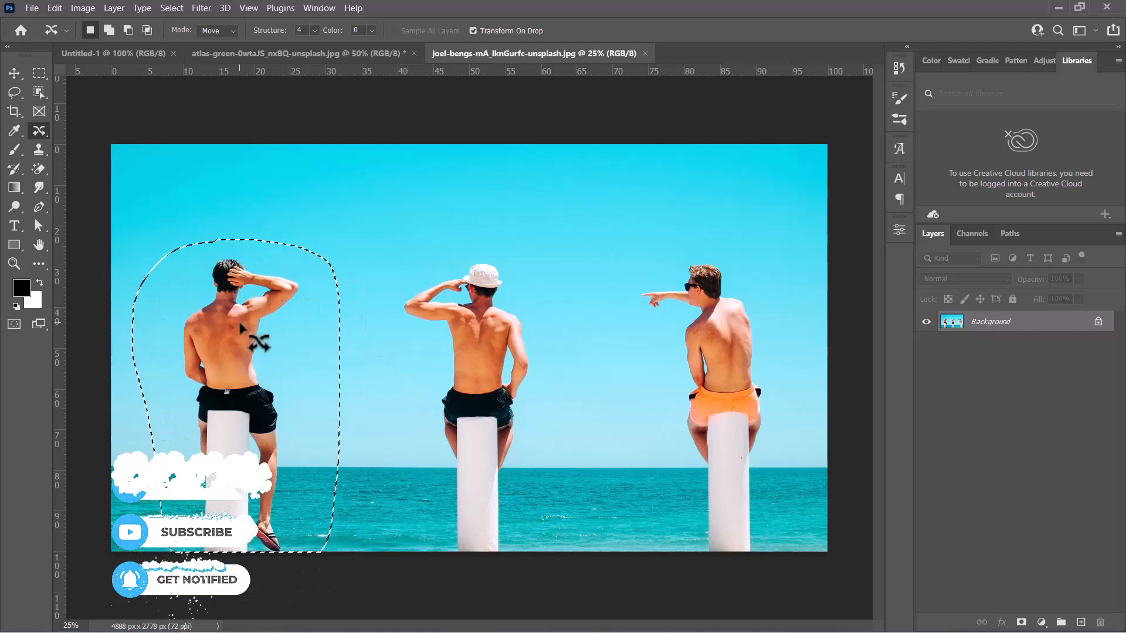
{"action": "left_click_drag", "start_coordinate": [259, 336], "coordinate": [299, 330]}
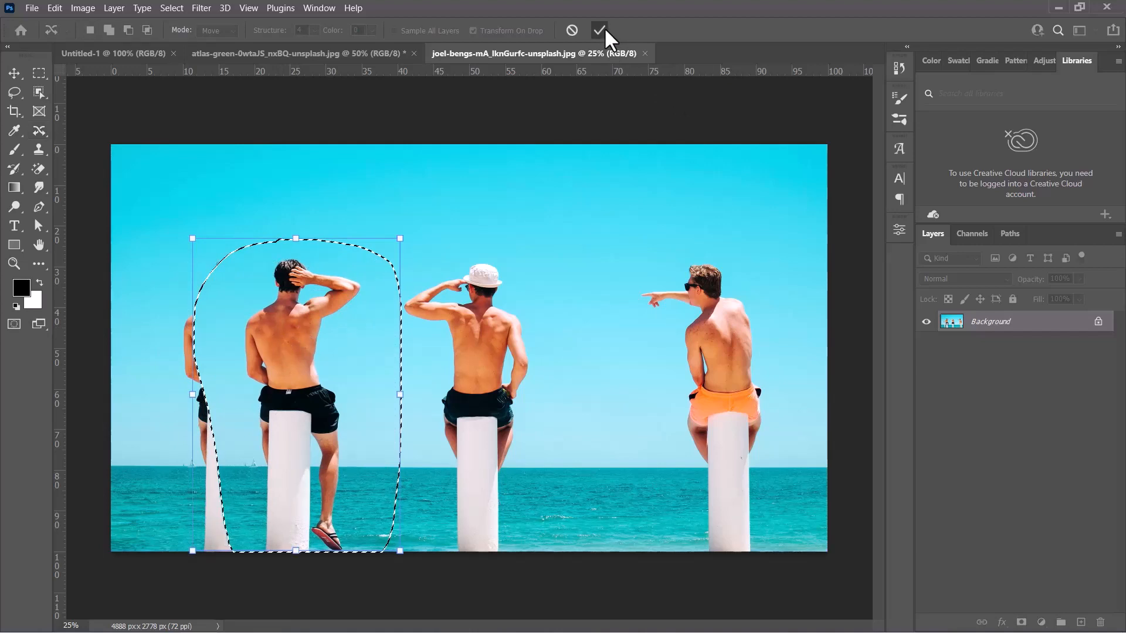
{"action": "left_click", "coordinate": [599, 30]}
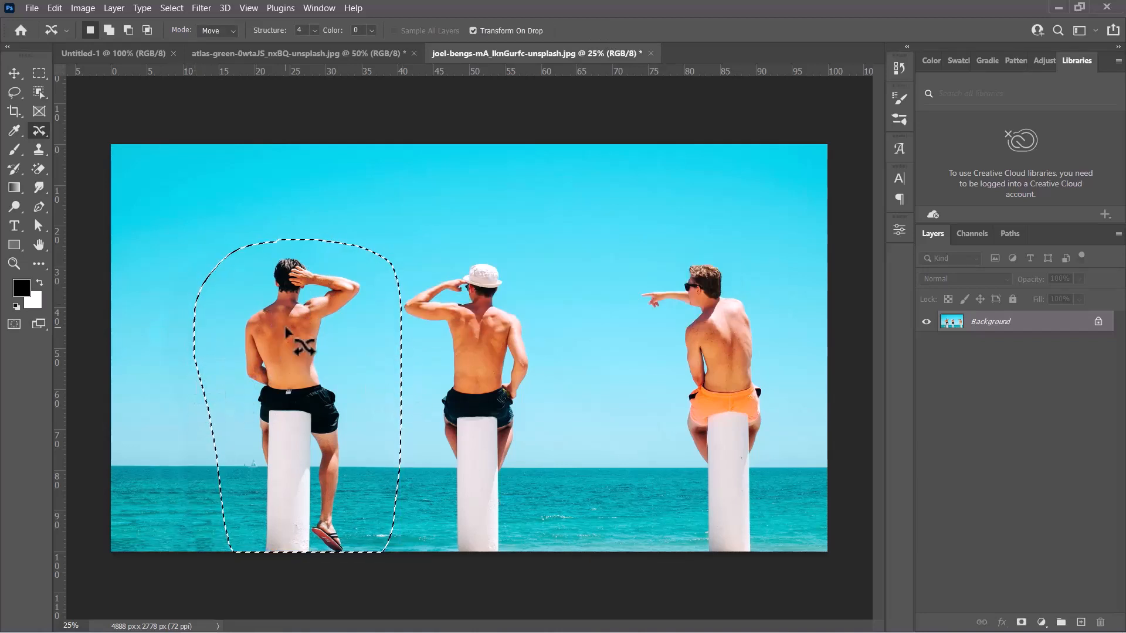
{"action": "key", "text": "ctrl+d"}
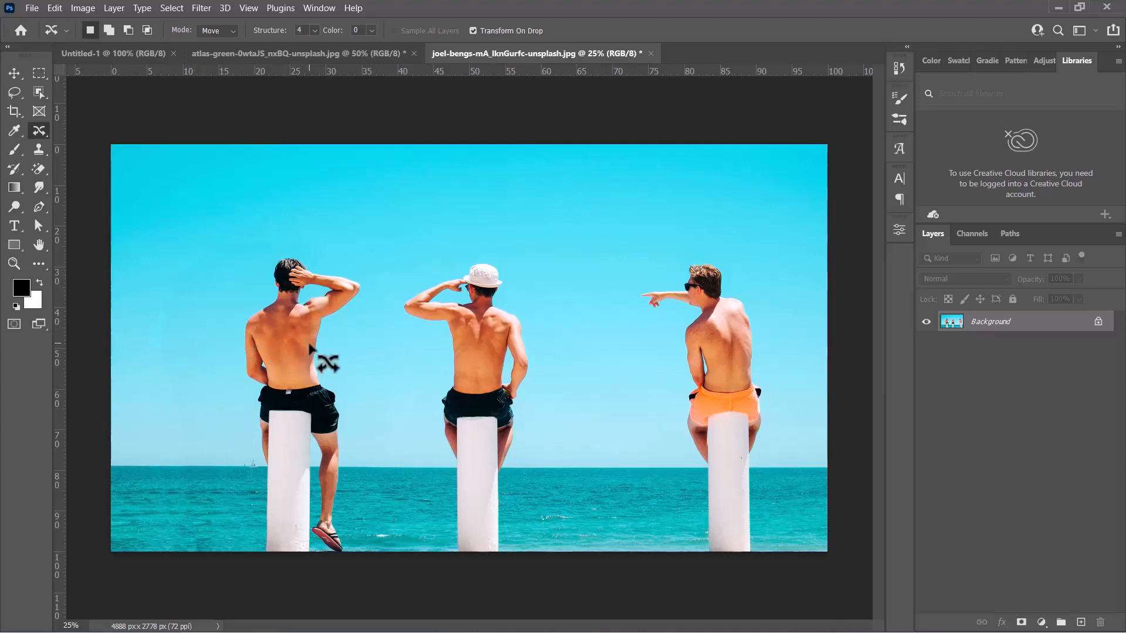